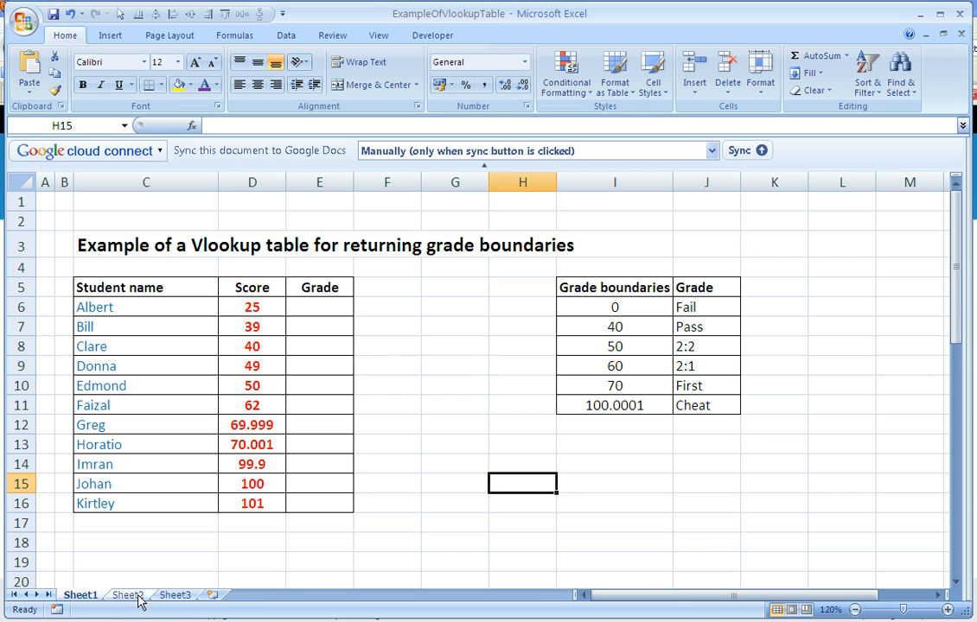
Open the full function browser to insert a function into cell E6 of the Grade column
click(318, 311)
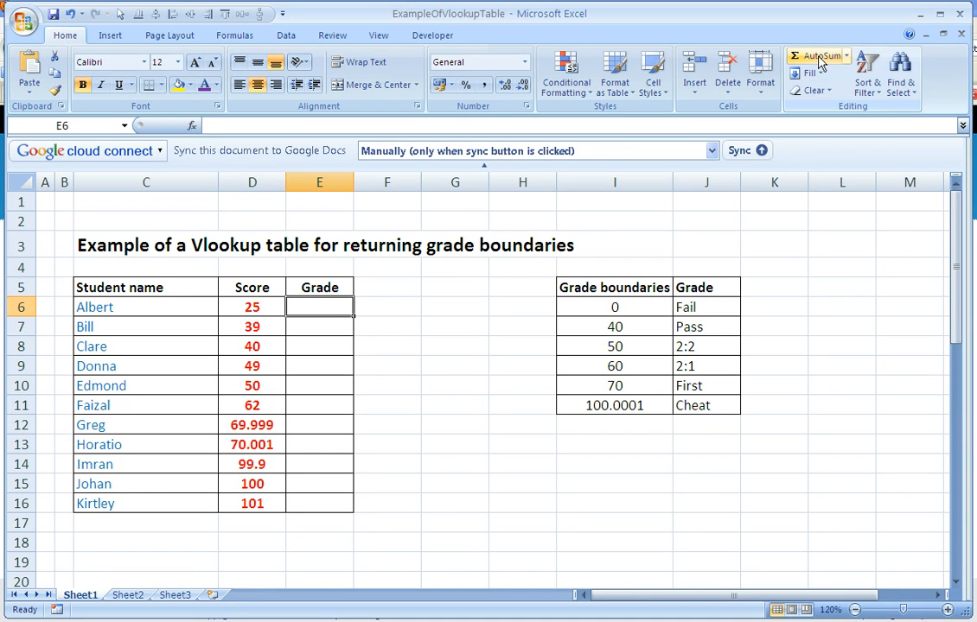
click(847, 57)
key(Down)
key(Down)
key(Down)
key(Down)
key(Down)
key(Down)
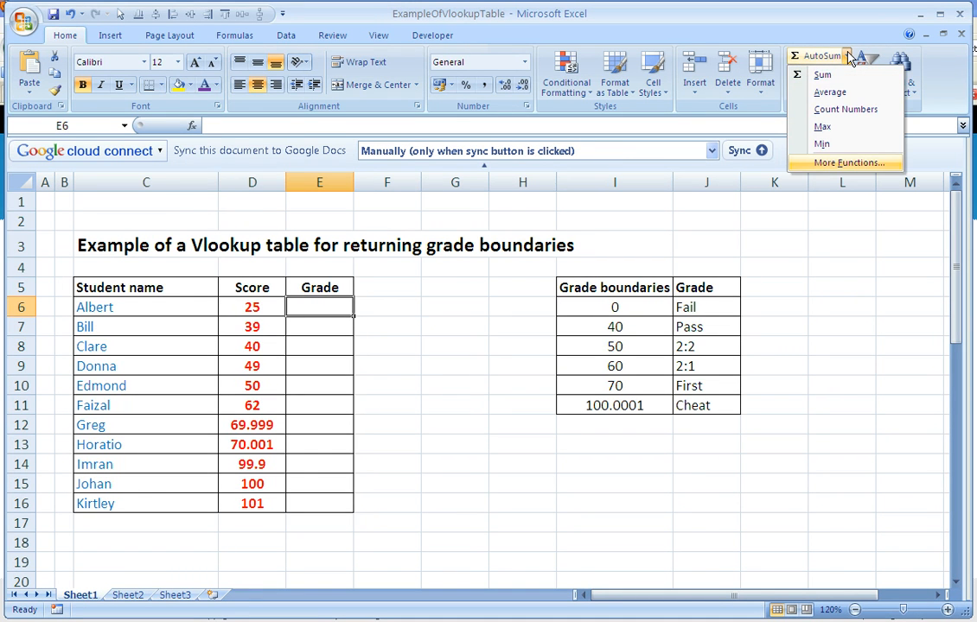
key(Return)
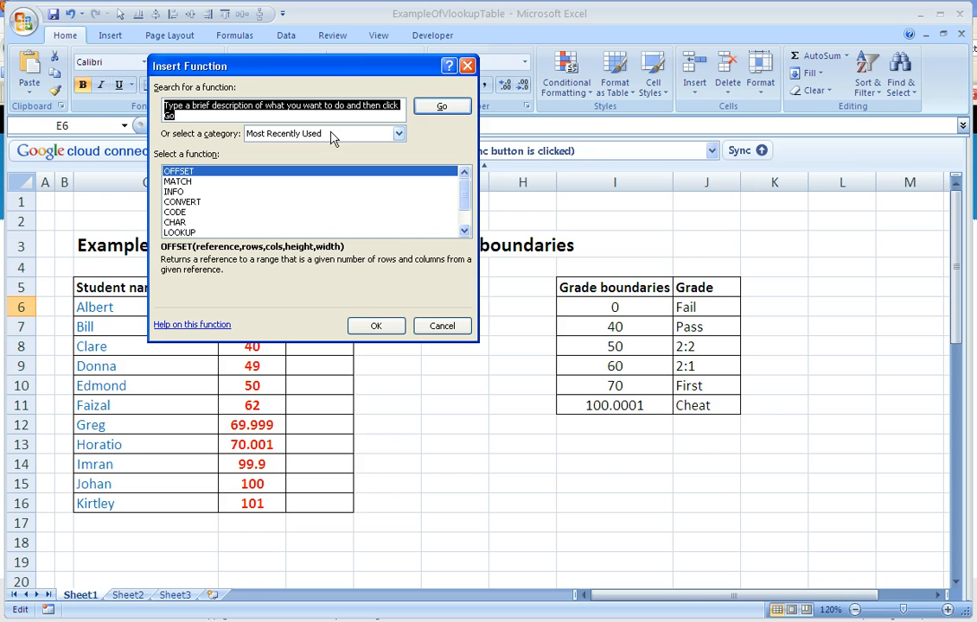
Choose the VLOOKUP function from the Lookup & Reference category and open its arguments
click(399, 133)
click(276, 209)
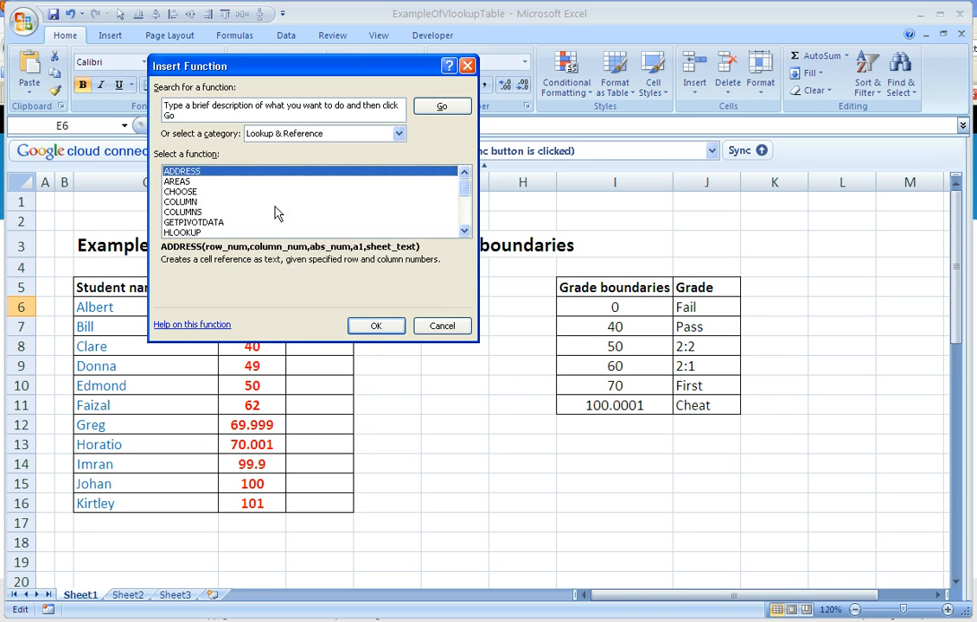
drag(464, 181, 464, 226)
click(194, 233)
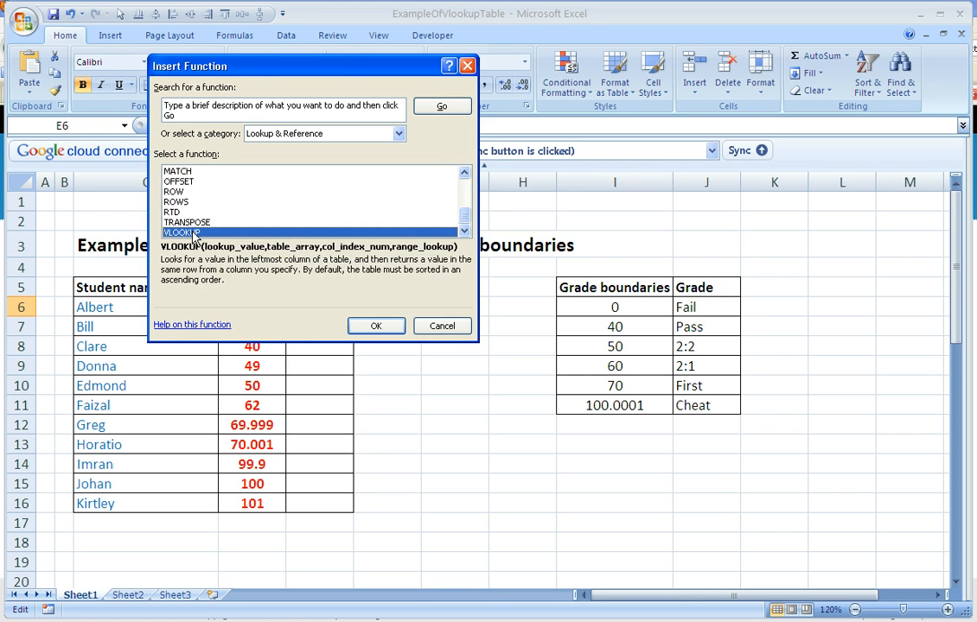
click(376, 325)
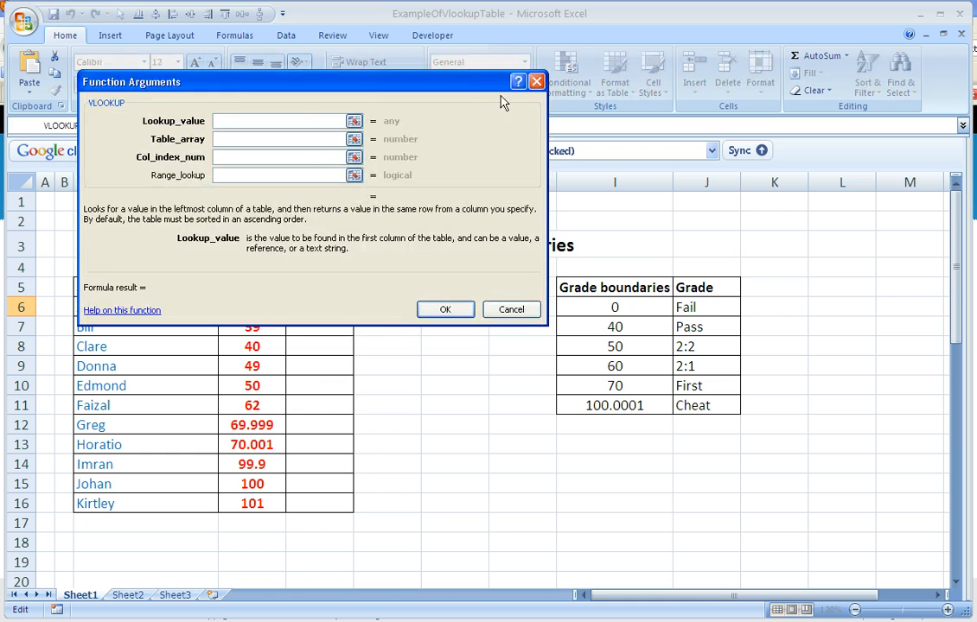
Move the arguments dialog clear of the student table and set Lookup_value to score cell D6
drag(465, 86, 788, 26)
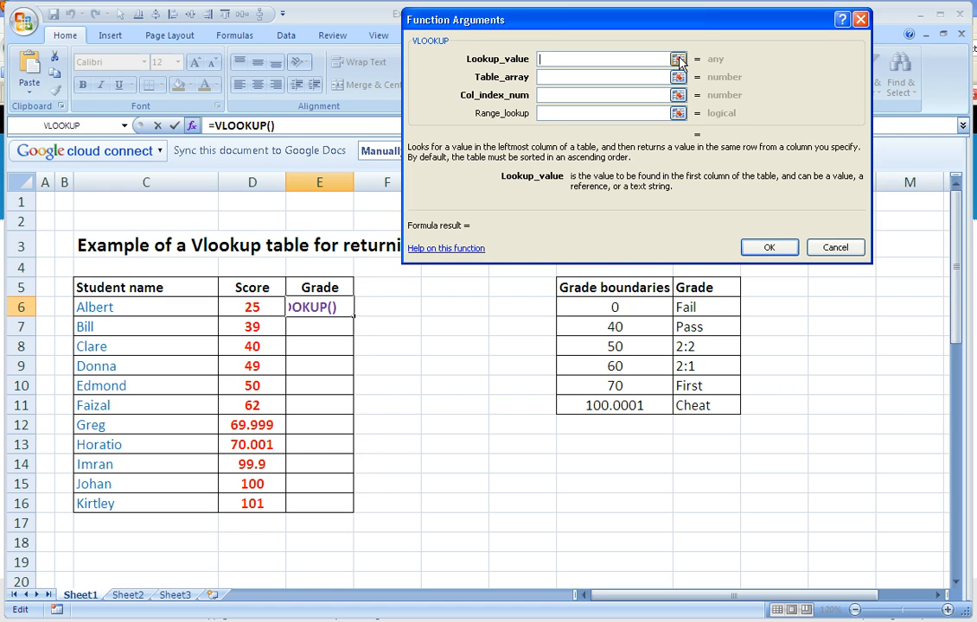
click(679, 59)
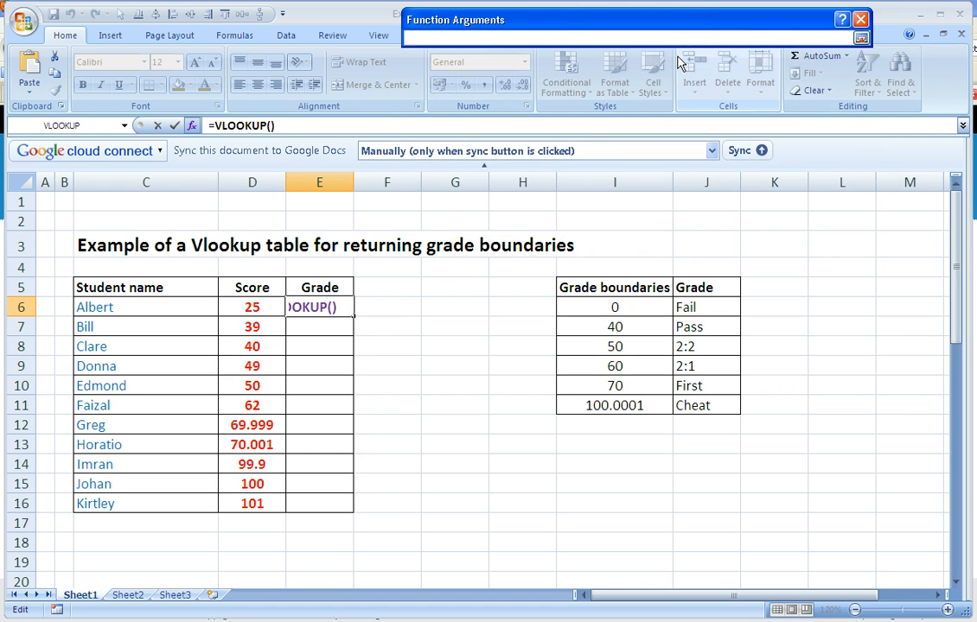
click(252, 307)
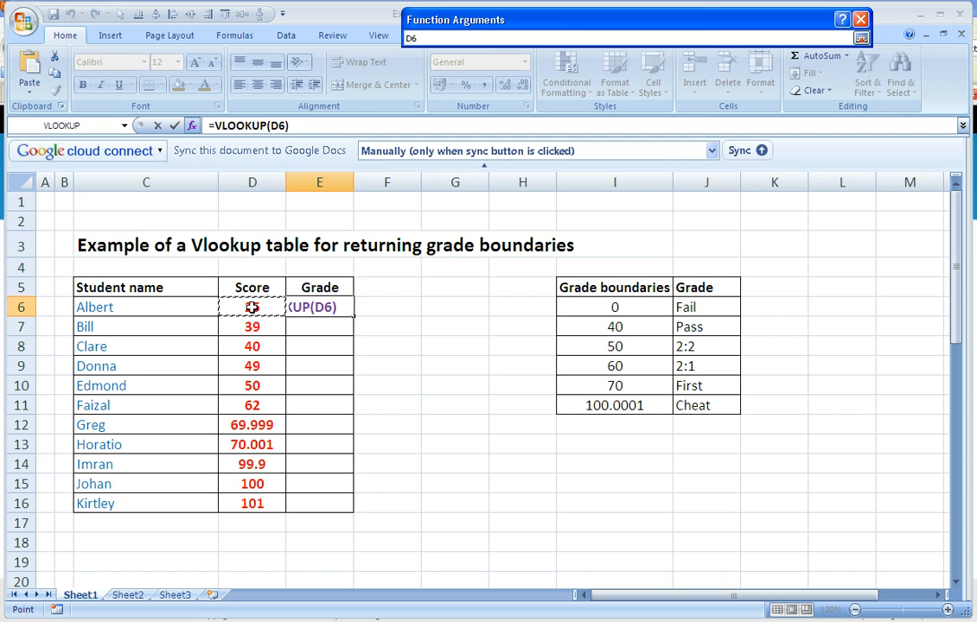
key(Return)
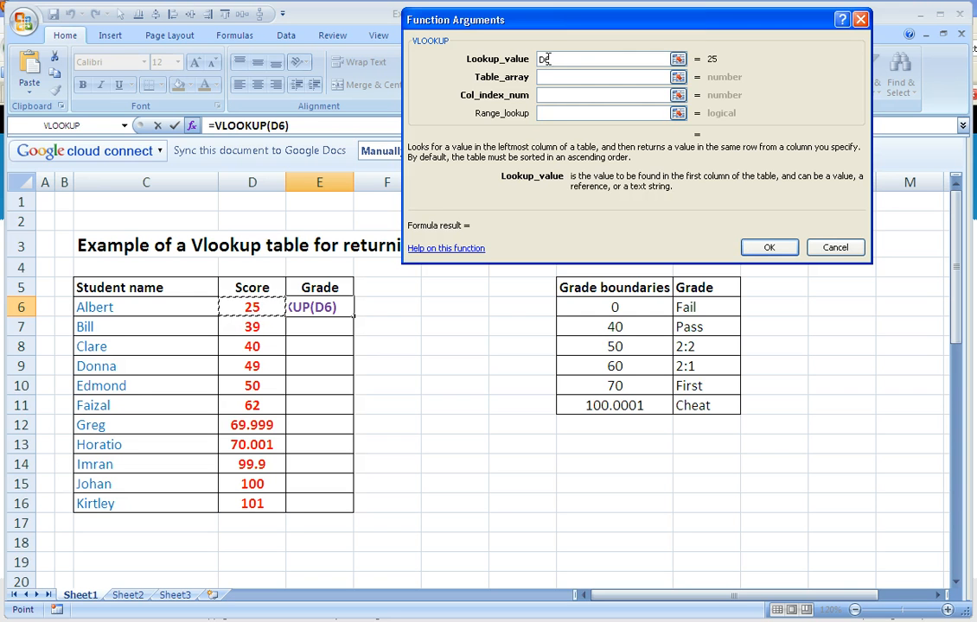
Set Table_array to the grade boundaries range I6:J11, locked as the absolute reference $I$6:$J$11
click(678, 78)
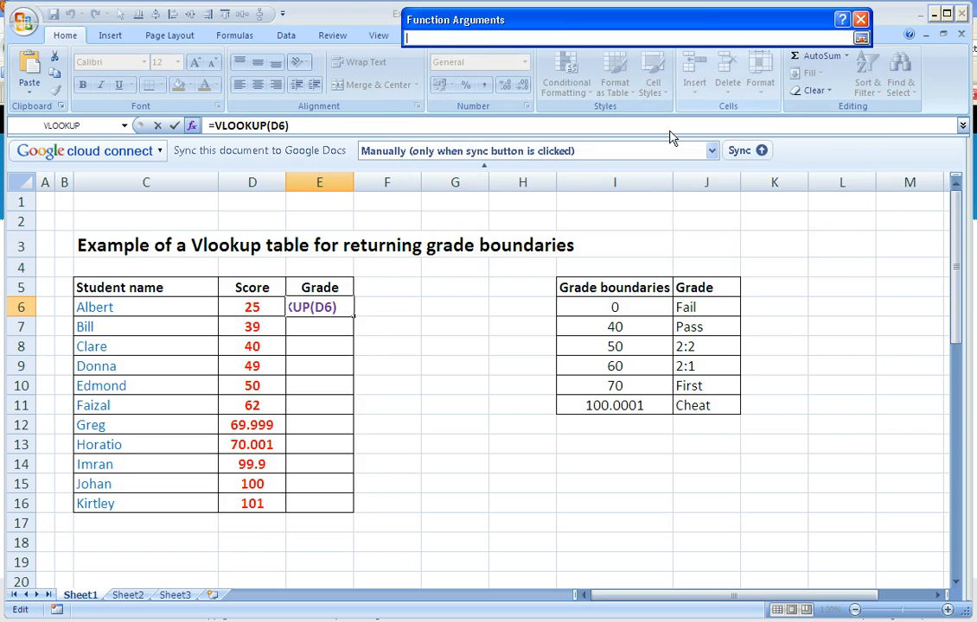
drag(615, 307, 674, 406)
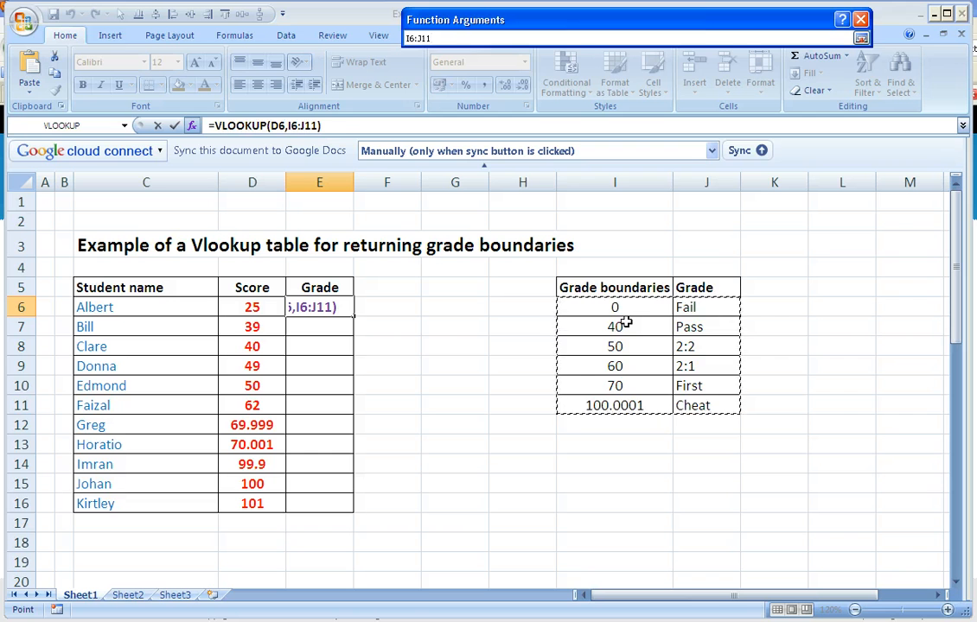
key(F4)
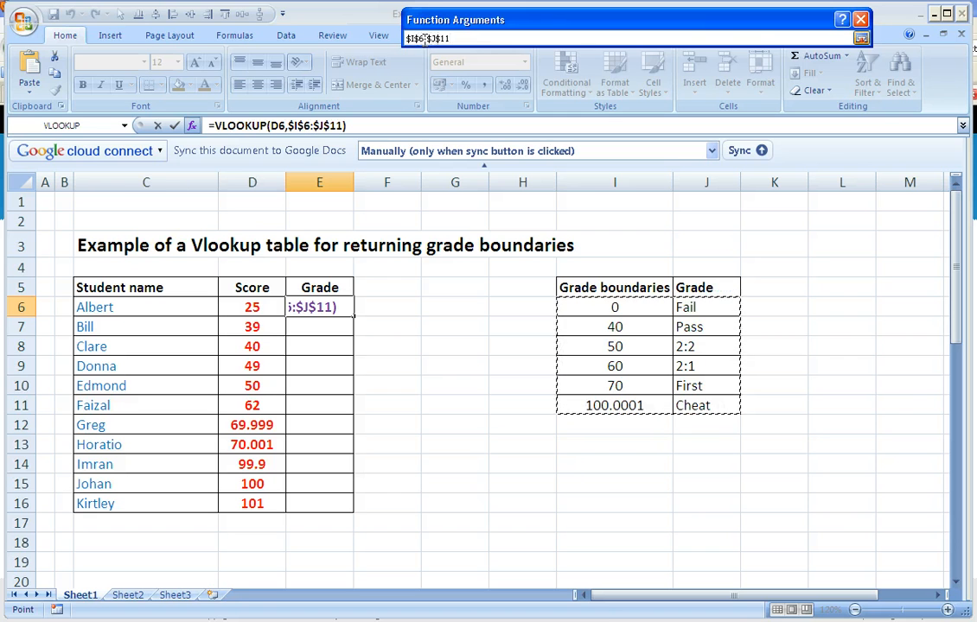
key(Return)
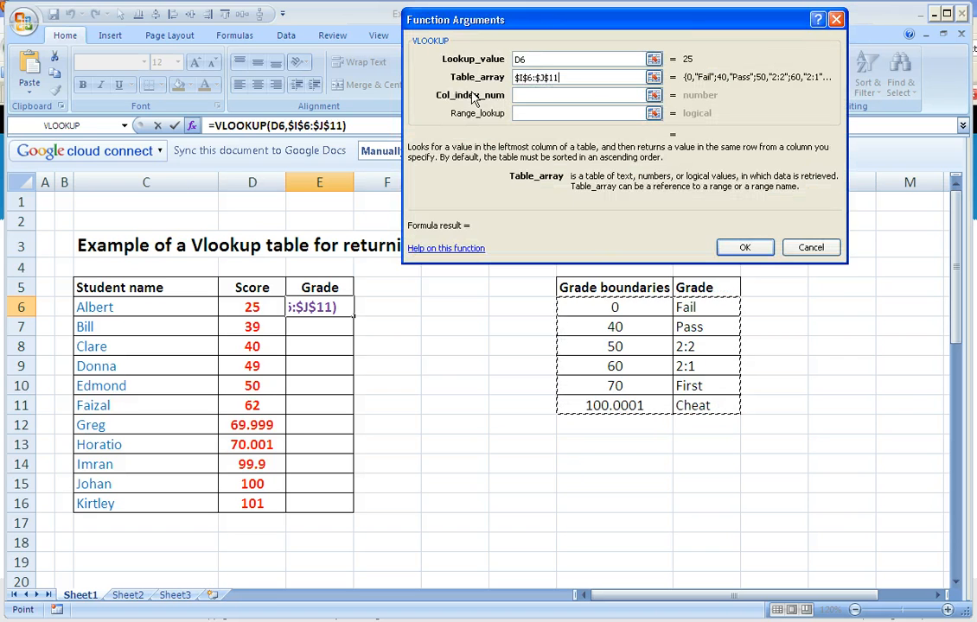
Set Col_index_num to 2 and Range_lookup to True, and enter the completed VLOOKUP formula in E6
click(559, 99)
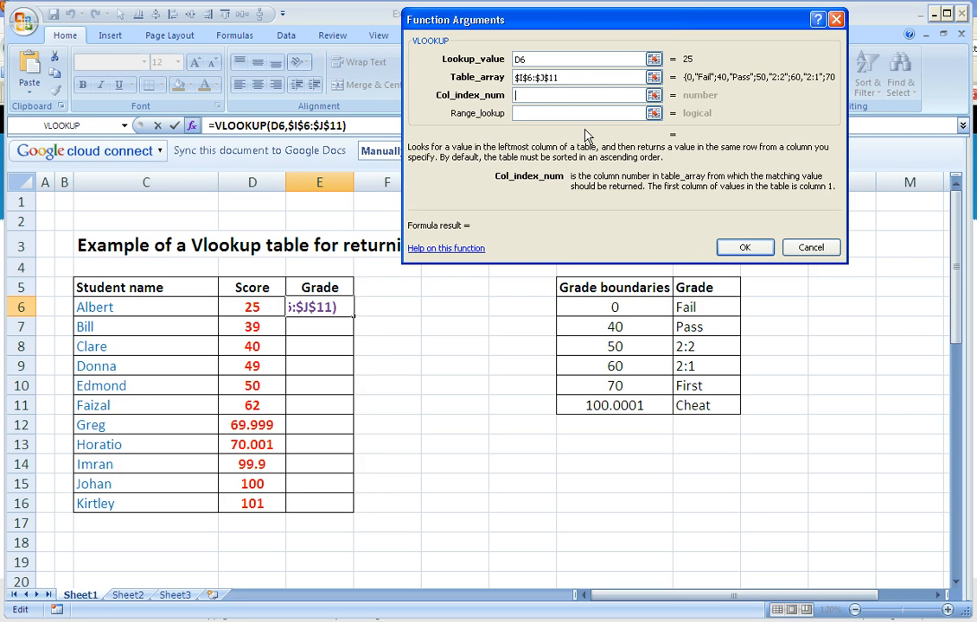
text(2)
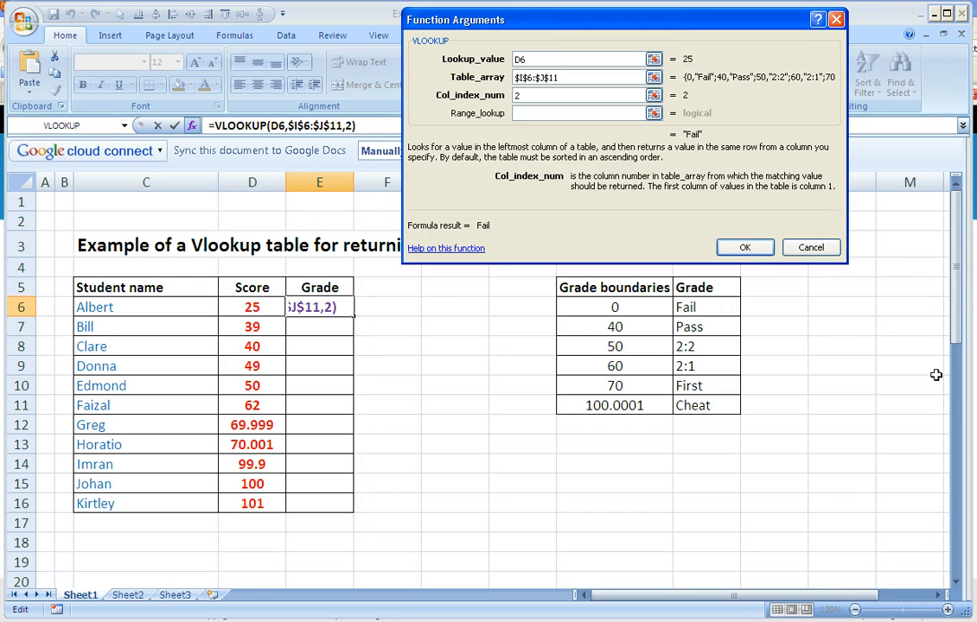
click(538, 112)
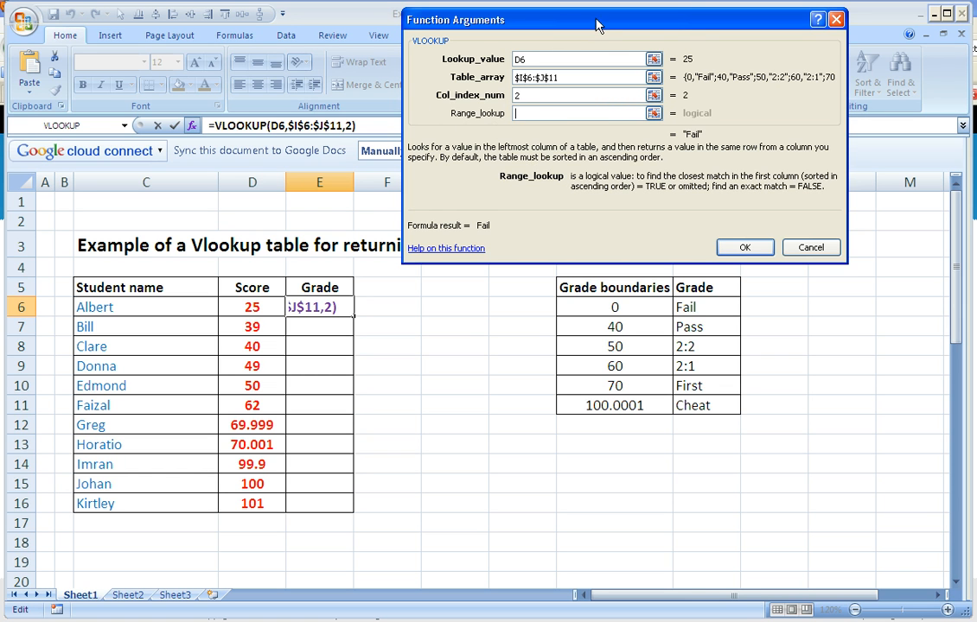
drag(597, 24, 592, 34)
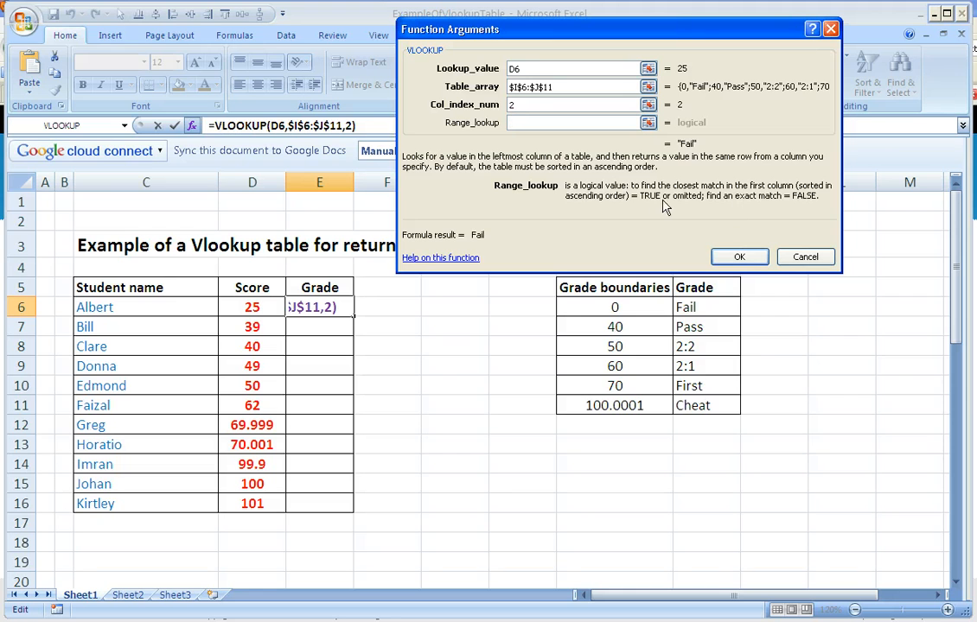
text(Tr)
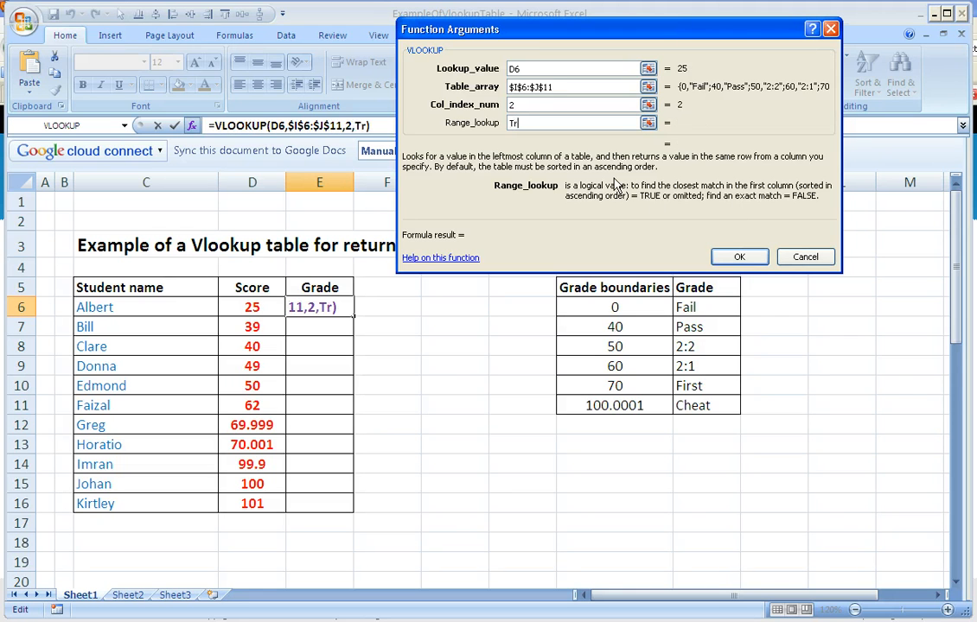
text(ue)
key(BackSpace)
text(ue)
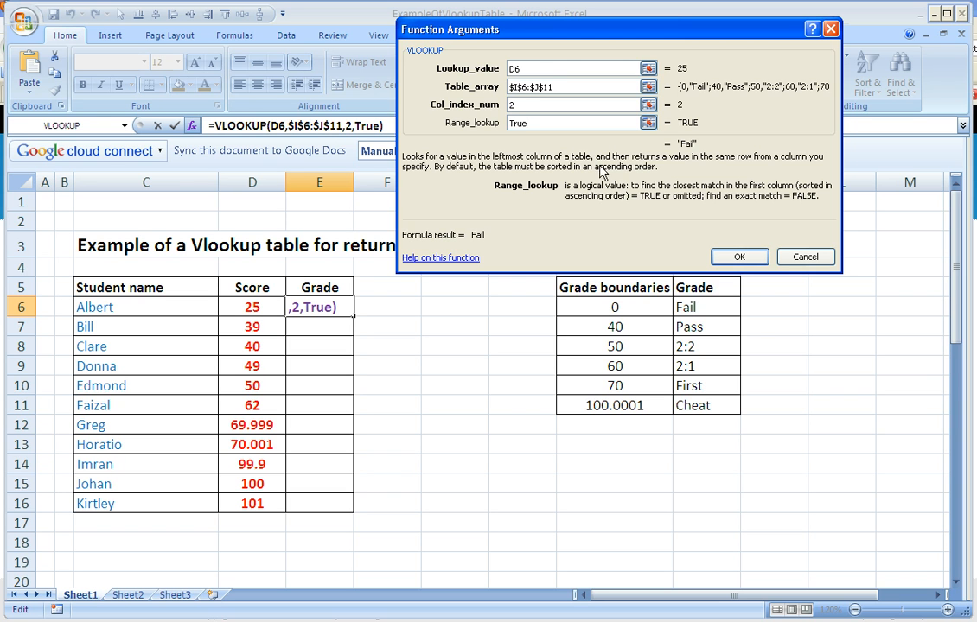
click(739, 257)
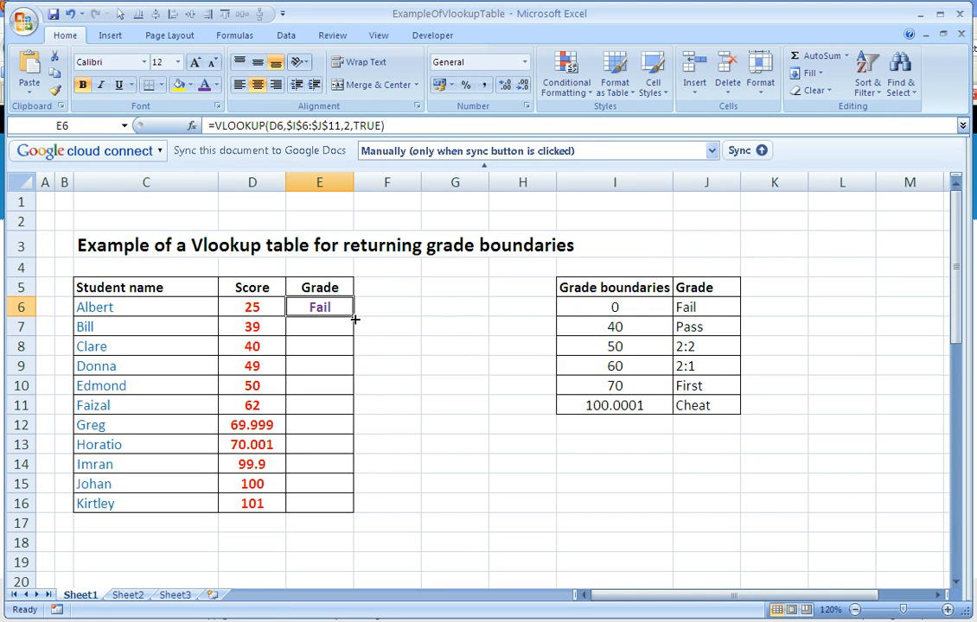
Fill the VLOOKUP formula from E6 down to E16, and change the score in D16 to 85
drag(355, 316, 343, 508)
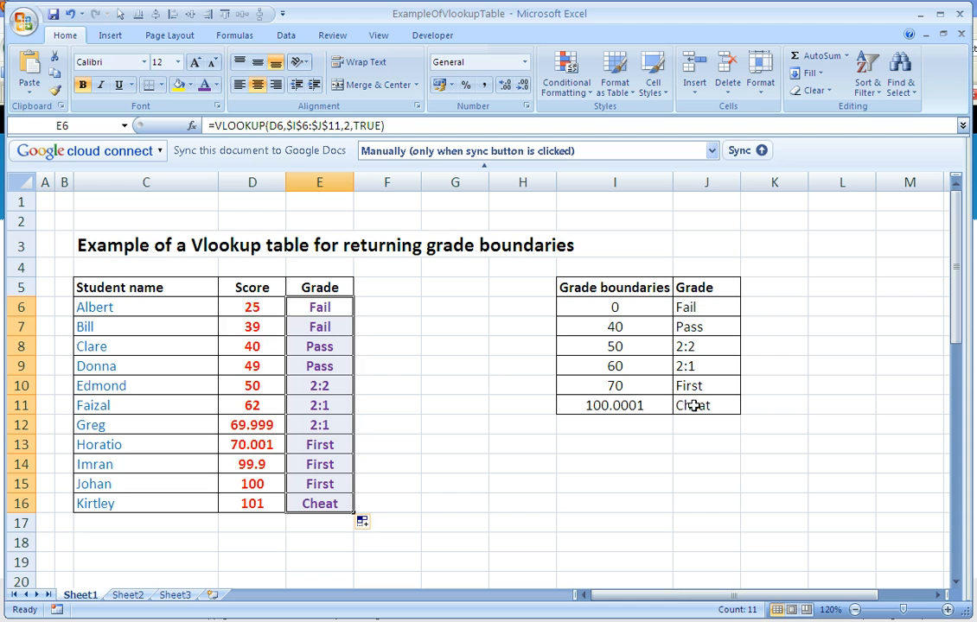
click(252, 504)
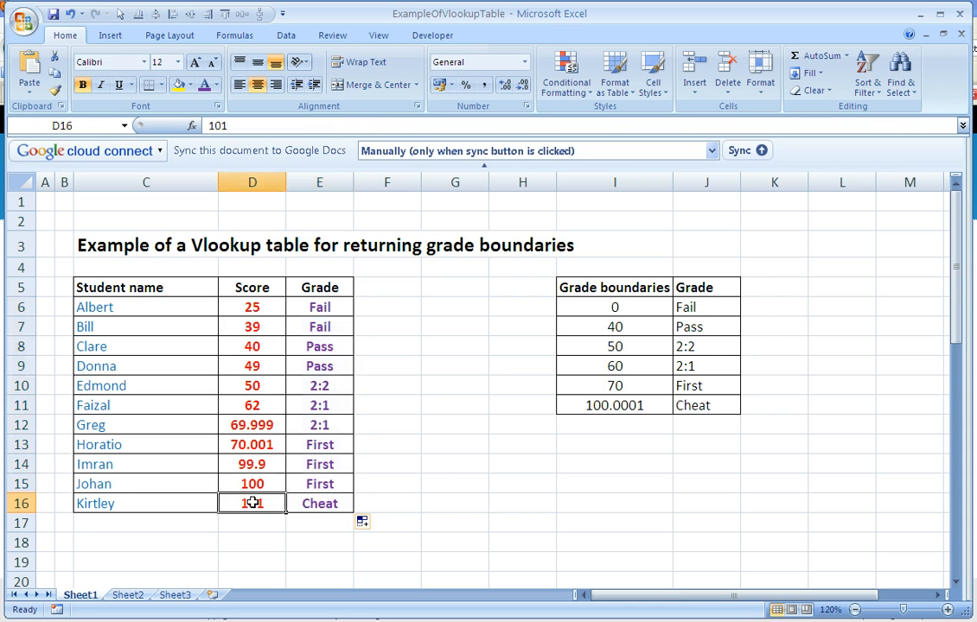
text(85)
key(Return)
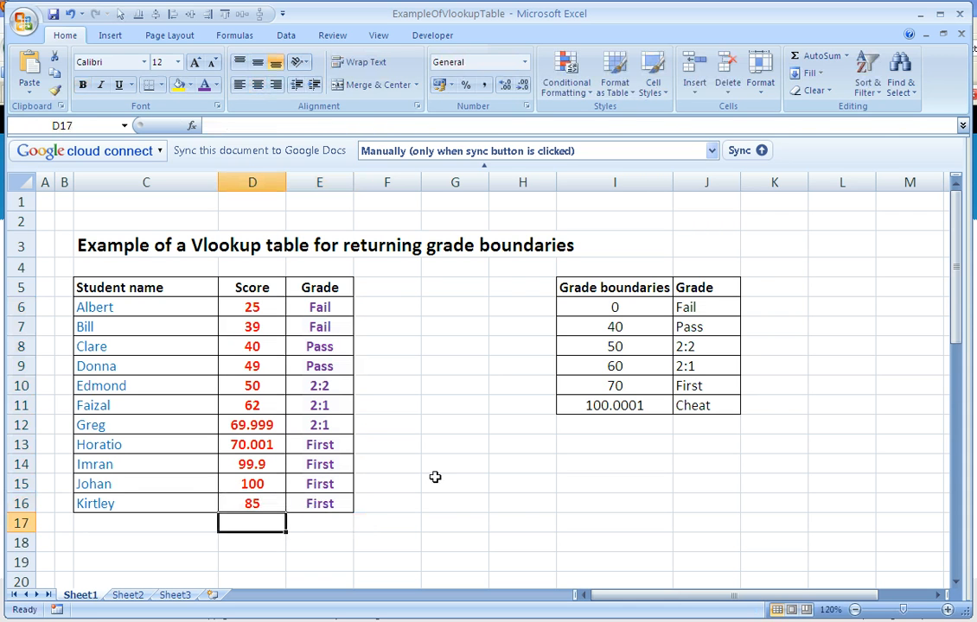